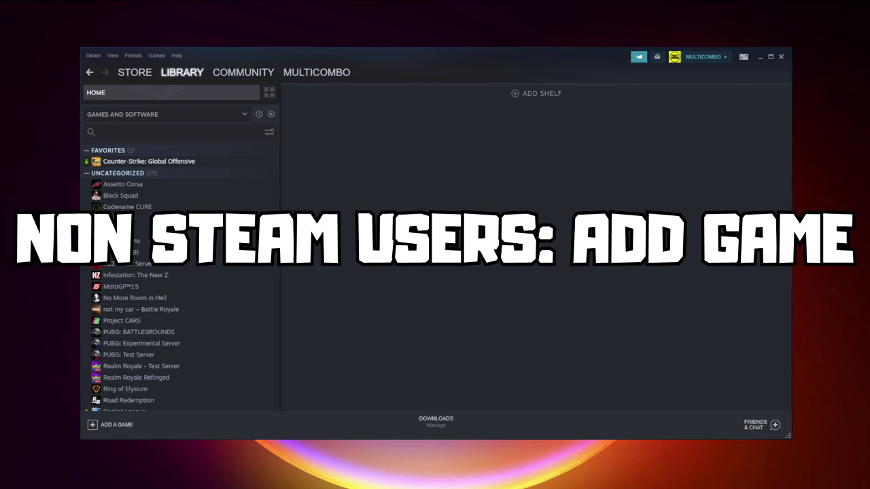
Add YOUR PROBLEMATIC GAME as a non-Steam game and open its library page.
{"action": "left_click", "coordinate": [114, 426]}
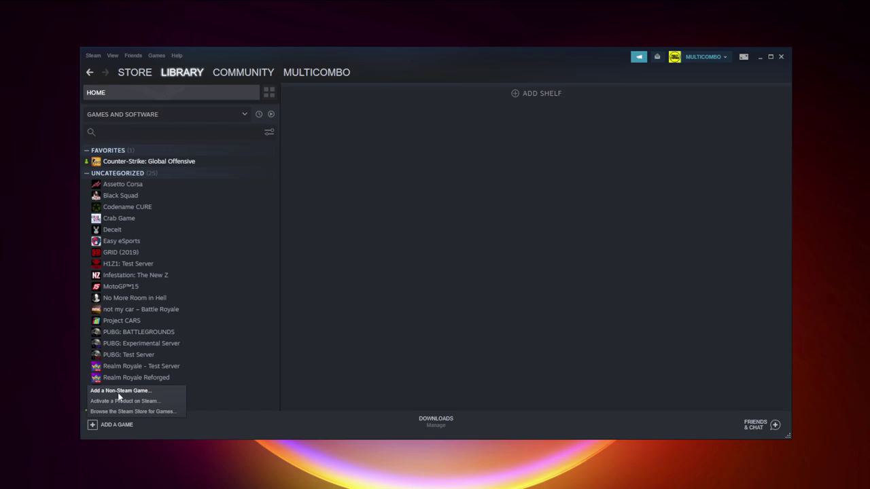
{"action": "left_click", "coordinate": [119, 392]}
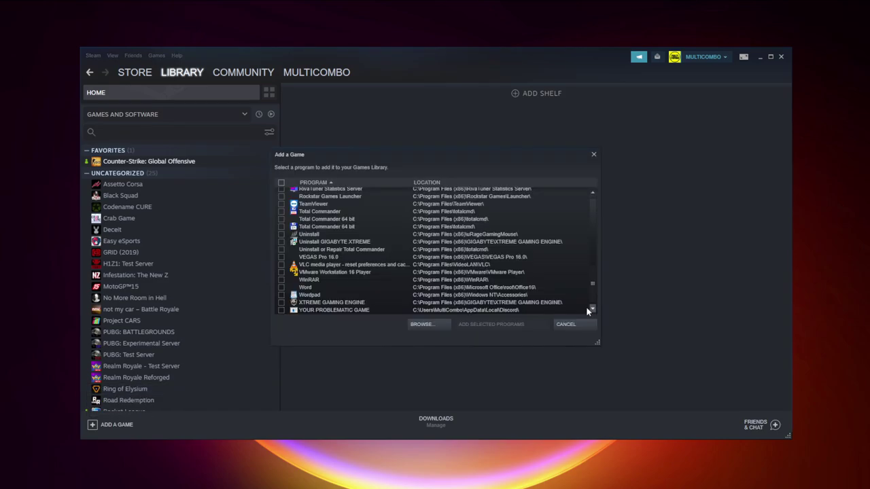
{"action": "left_click", "coordinate": [322, 311]}
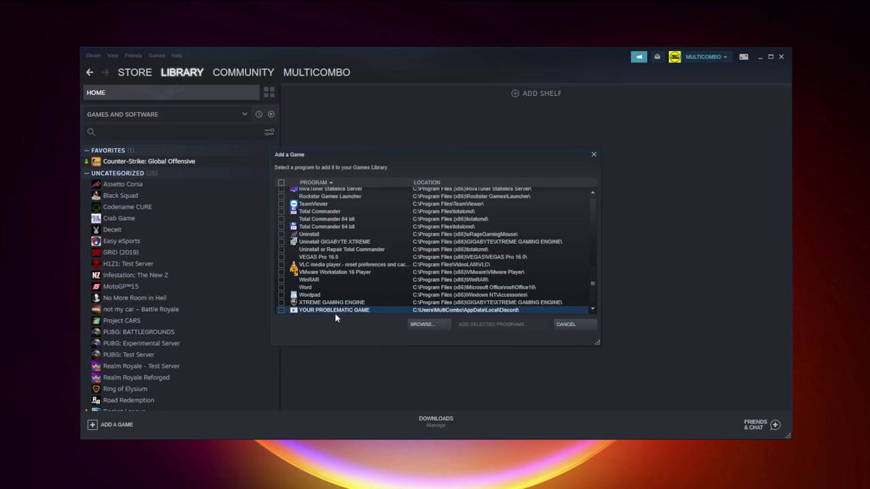
{"action": "left_click", "coordinate": [281, 310]}
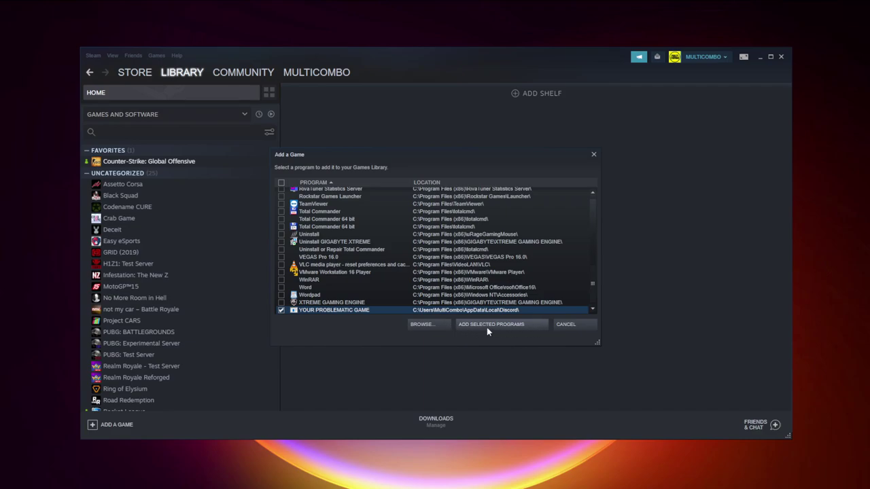
{"action": "left_click", "coordinate": [508, 329]}
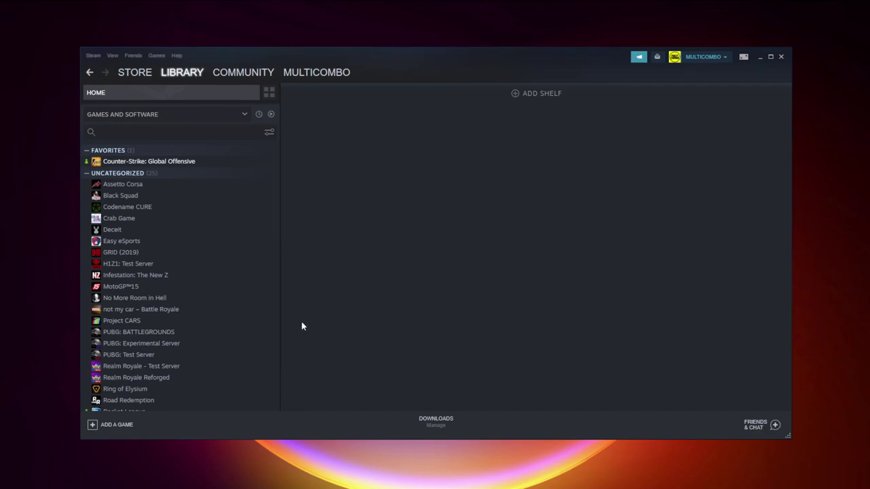
{"action": "scroll", "coordinate": [251, 292], "scroll_direction": "down", "scroll_amount": 3}
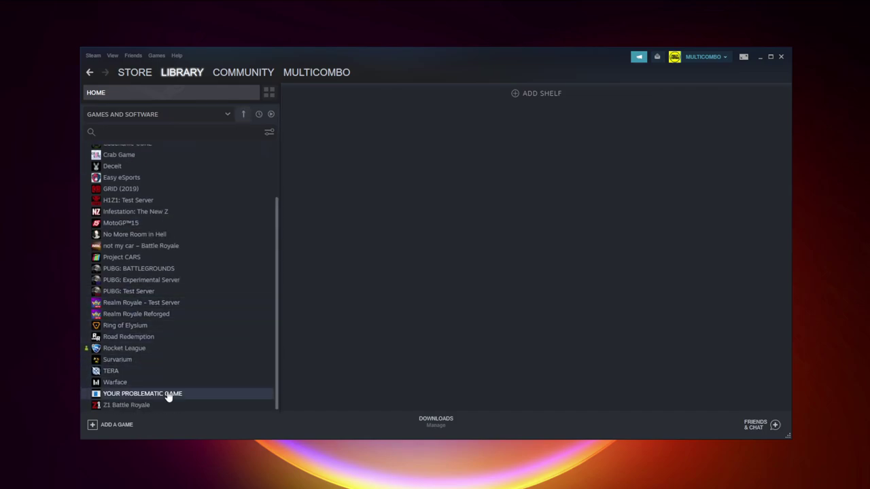
{"action": "left_click", "coordinate": [169, 397]}
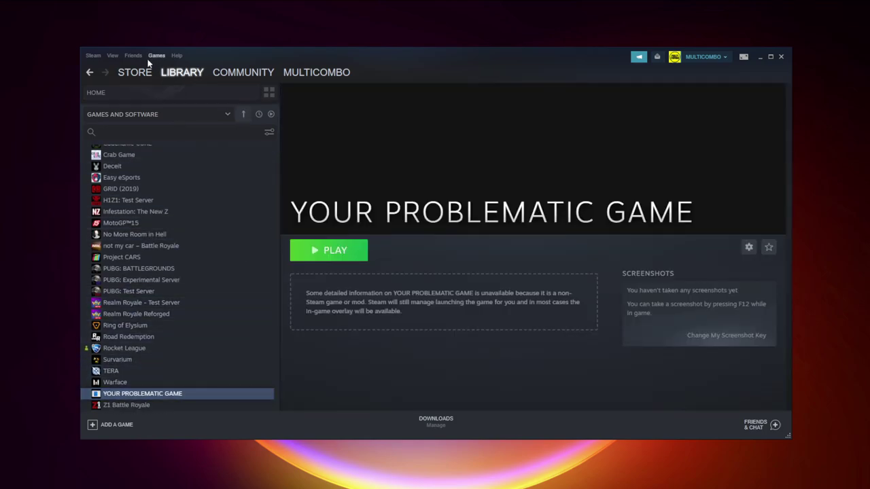
Open General Controller Settings from the Controller section of Steam Settings.
{"action": "left_click", "coordinate": [94, 56]}
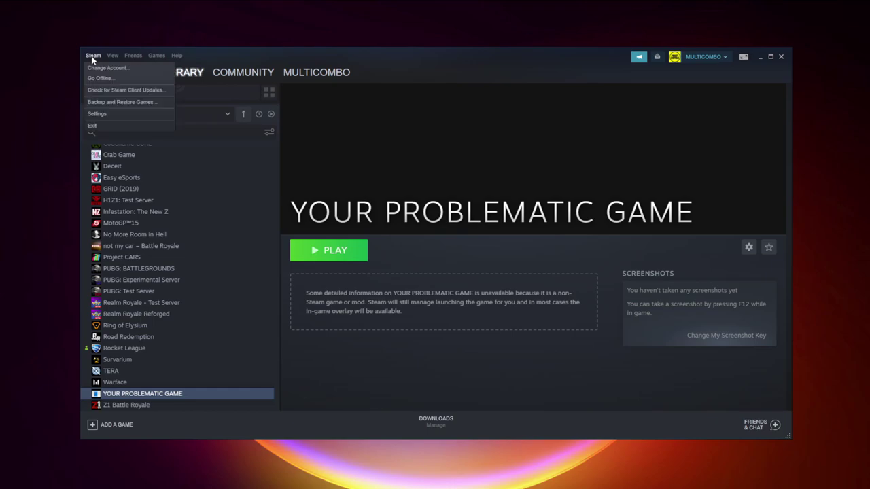
{"action": "left_click", "coordinate": [109, 114]}
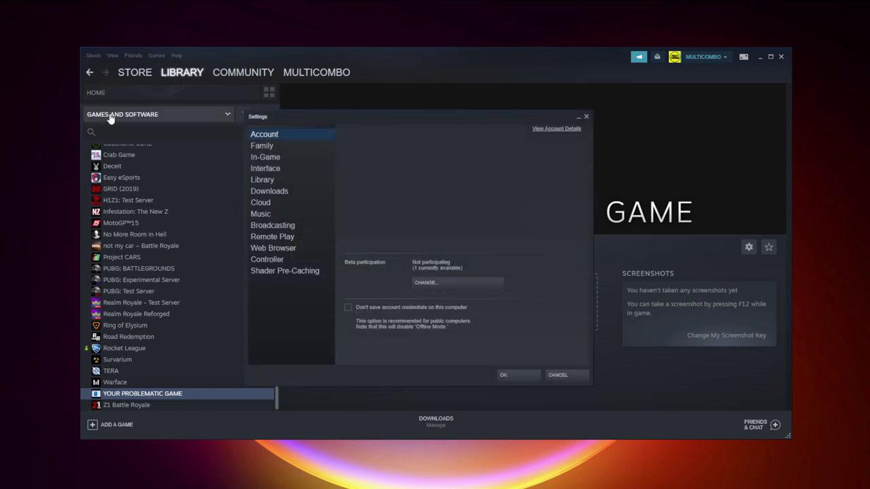
{"action": "left_click", "coordinate": [284, 259]}
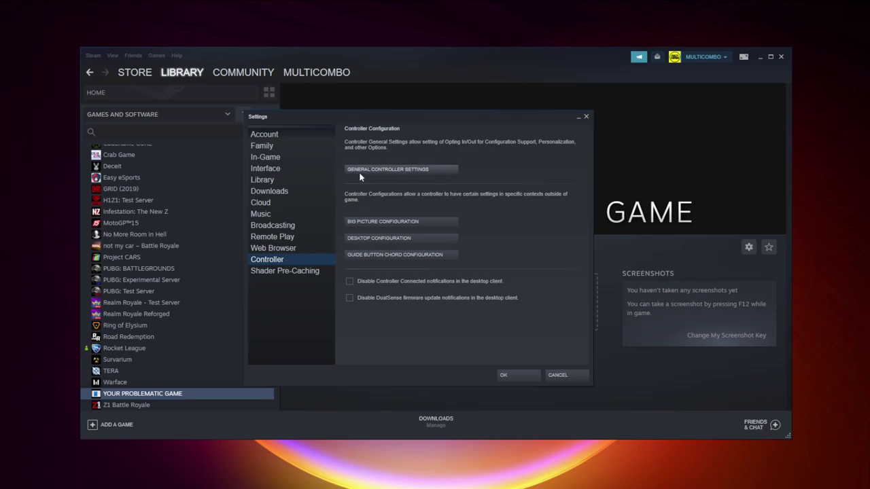
{"action": "left_click", "coordinate": [403, 171]}
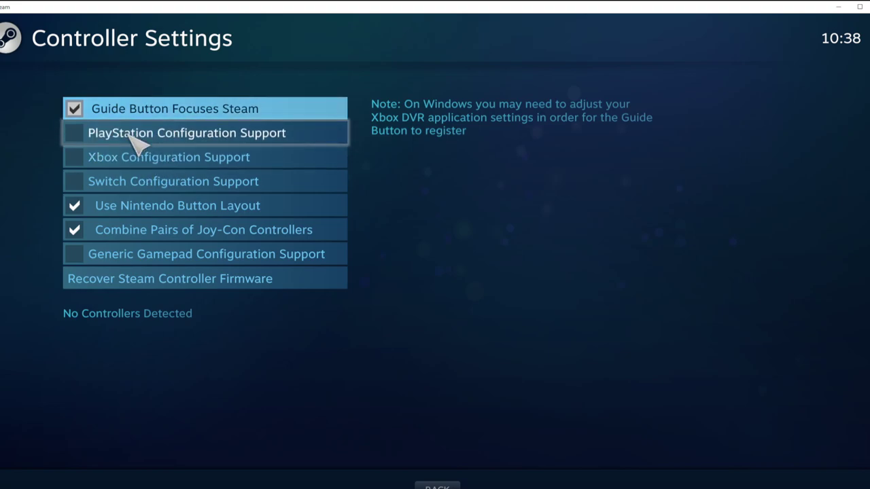
Enable Xbox Configuration Support and confirm the Xbox 360 Controller's calibration.
{"action": "left_click", "coordinate": [82, 156]}
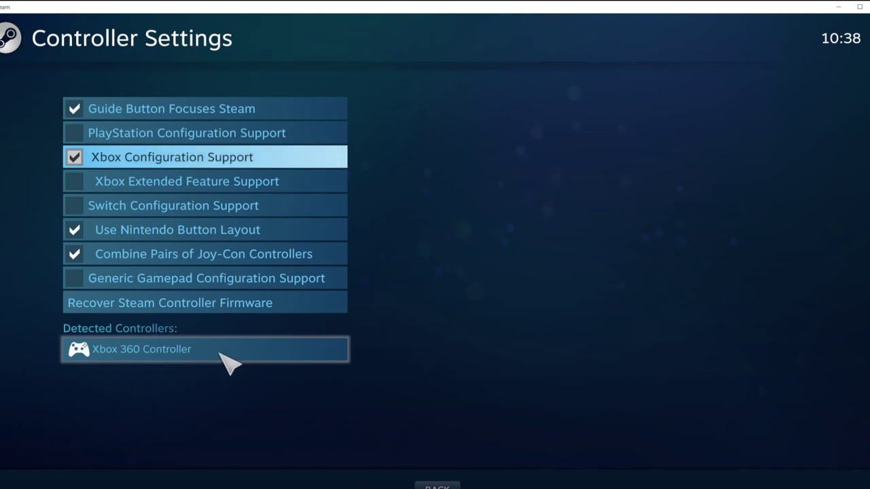
{"action": "left_click", "coordinate": [249, 362]}
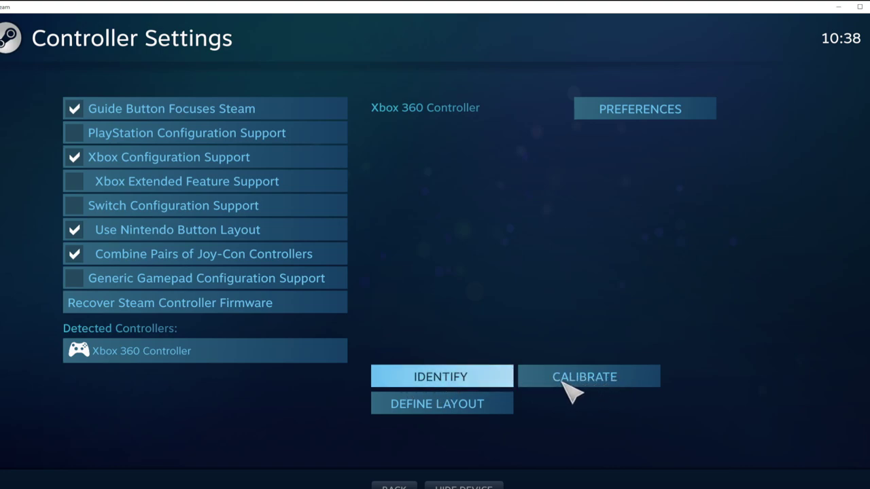
{"action": "left_click", "coordinate": [590, 382]}
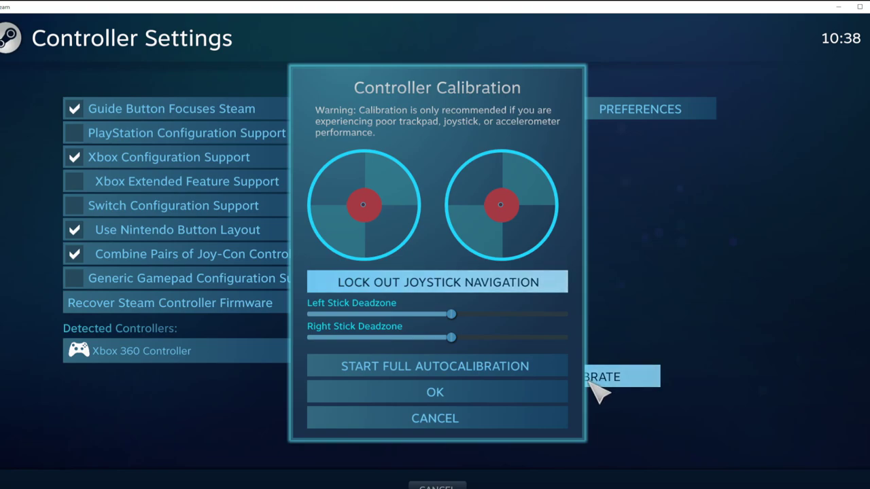
{"action": "left_click", "coordinate": [499, 392]}
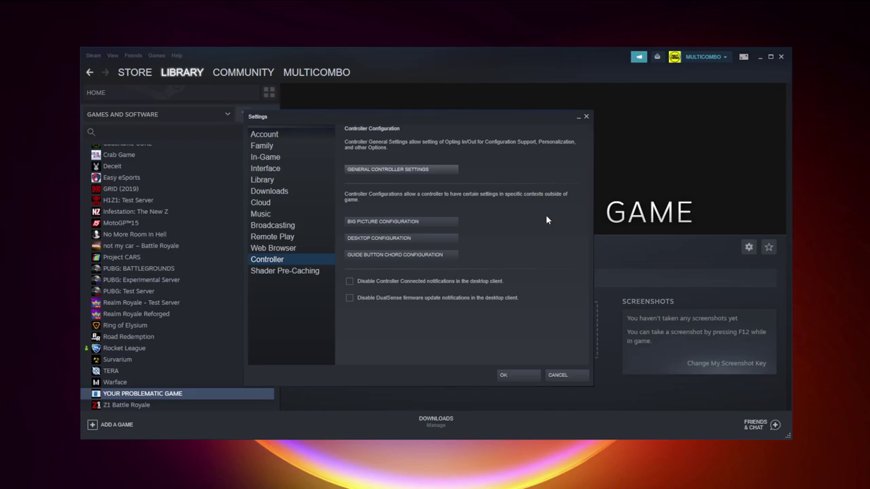
Save the Settings dialog and switch Steam into Big Picture Mode.
{"action": "left_click", "coordinate": [519, 376]}
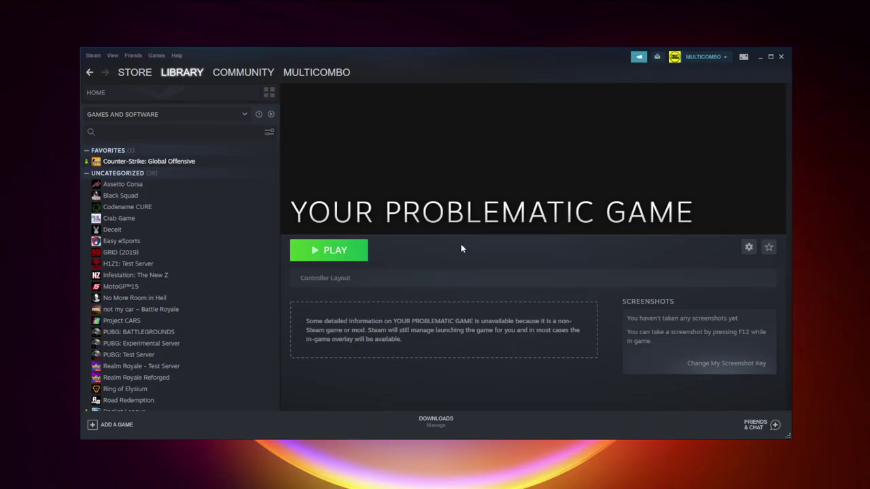
{"action": "left_click", "coordinate": [744, 57]}
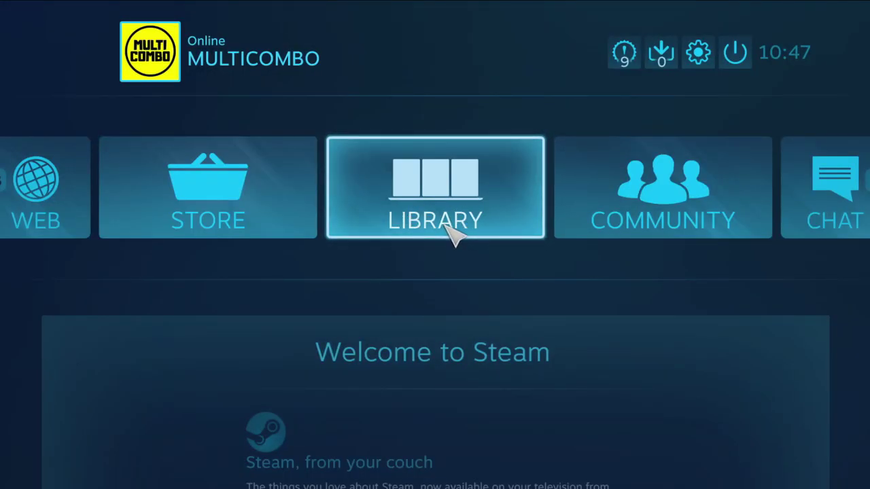
In Big Picture, set the game's Steam Input Per-Game Setting to Forced Off.
{"action": "left_click", "coordinate": [446, 226]}
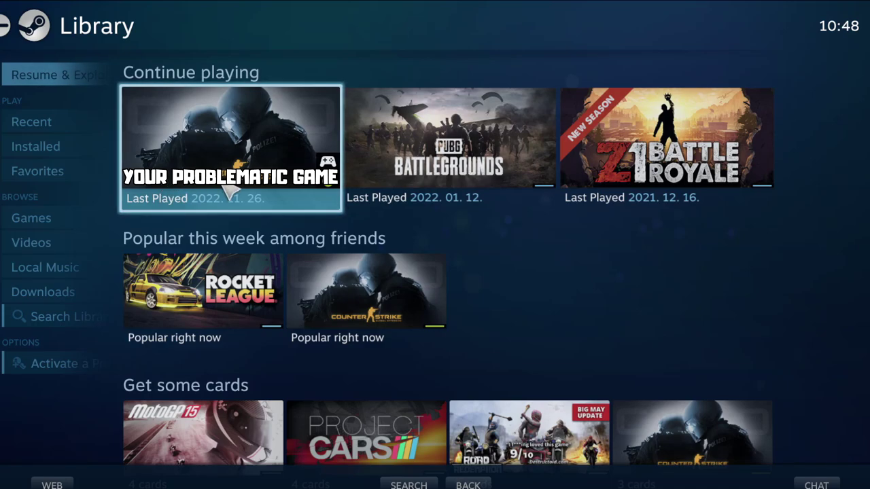
{"action": "left_click", "coordinate": [229, 192]}
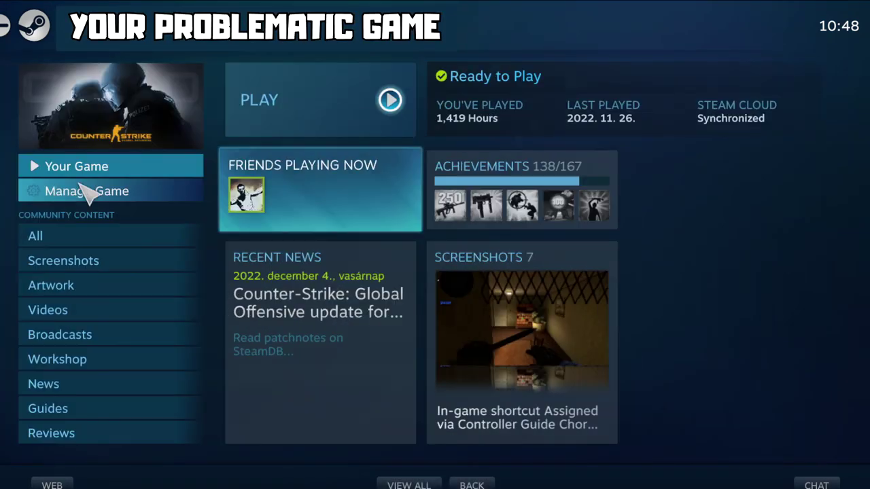
{"action": "left_click", "coordinate": [126, 192]}
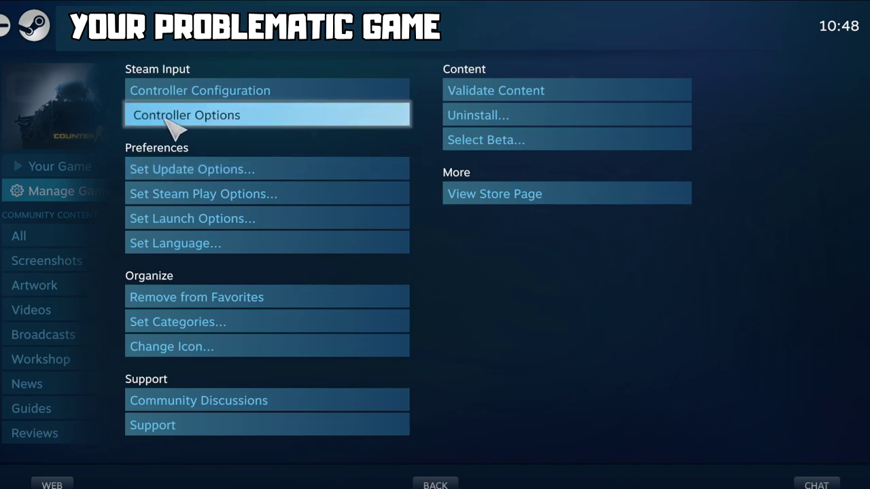
{"action": "left_click", "coordinate": [249, 117]}
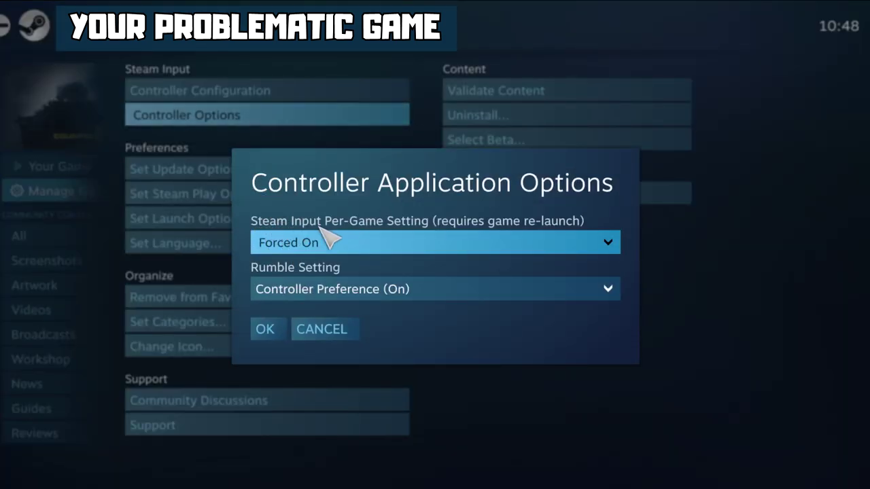
{"action": "left_click", "coordinate": [410, 244]}
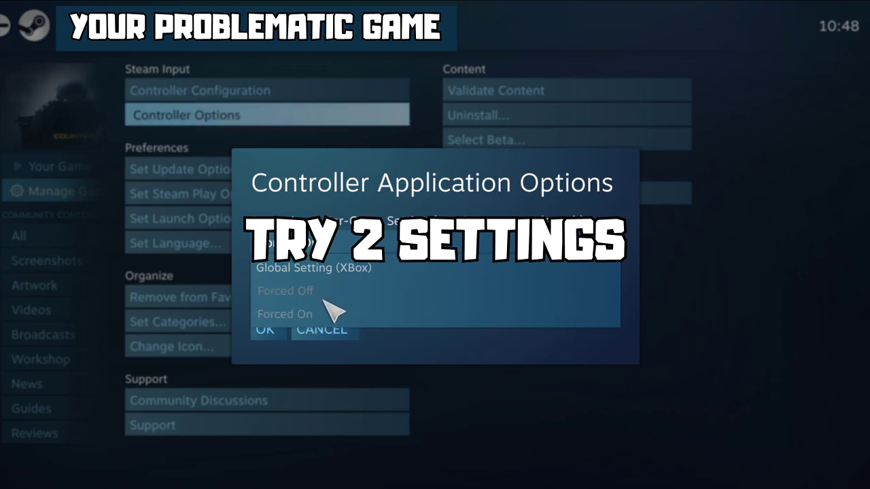
{"action": "left_click", "coordinate": [306, 291]}
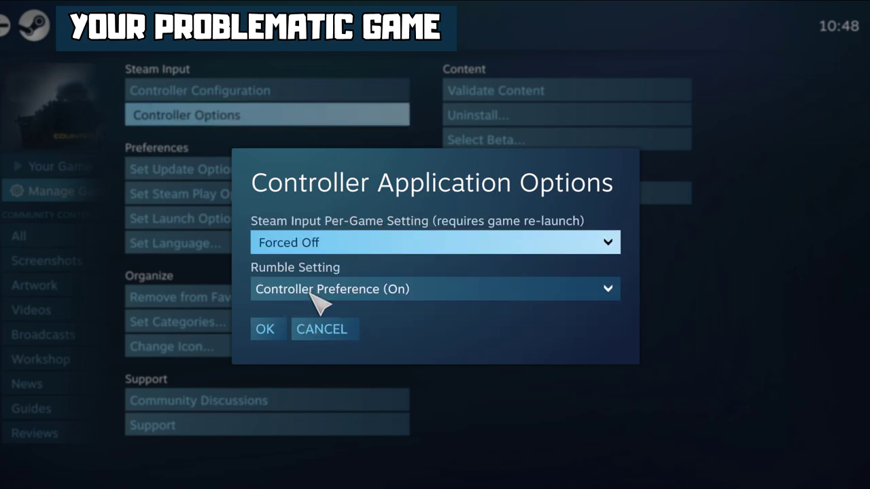
{"action": "left_click", "coordinate": [272, 333]}
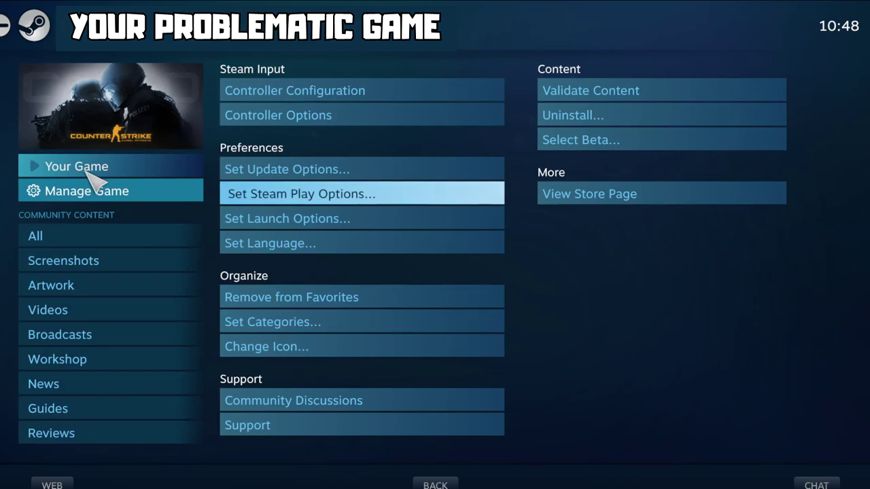
{"action": "left_click", "coordinate": [91, 171]}
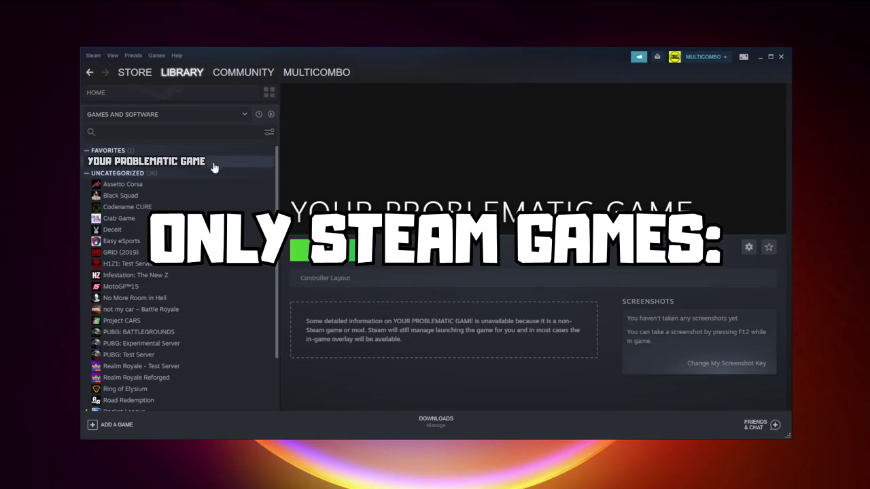
Choose Disable Steam Input as the game's controller override in Properties.
{"action": "right_click", "coordinate": [214, 165]}
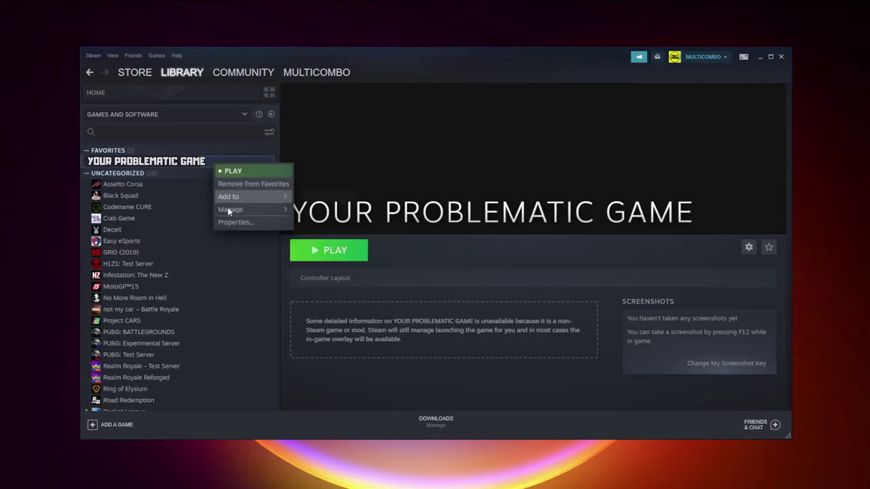
{"action": "left_click", "coordinate": [258, 223]}
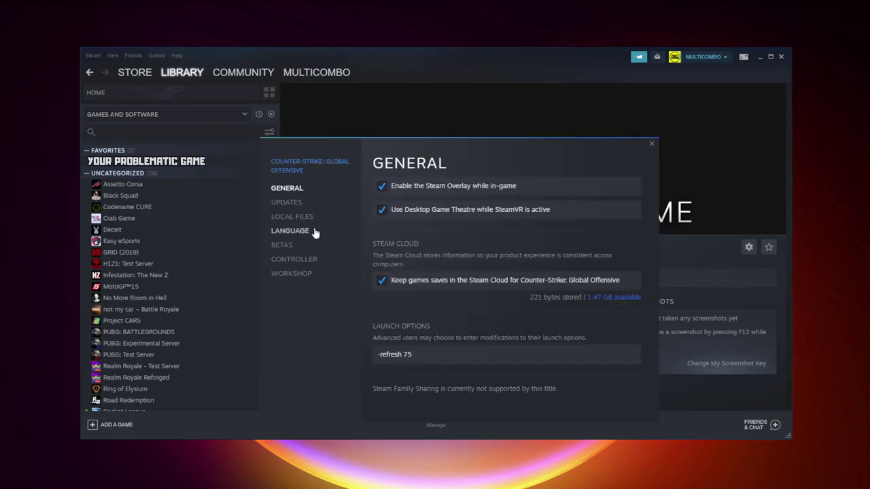
{"action": "left_click", "coordinate": [297, 260]}
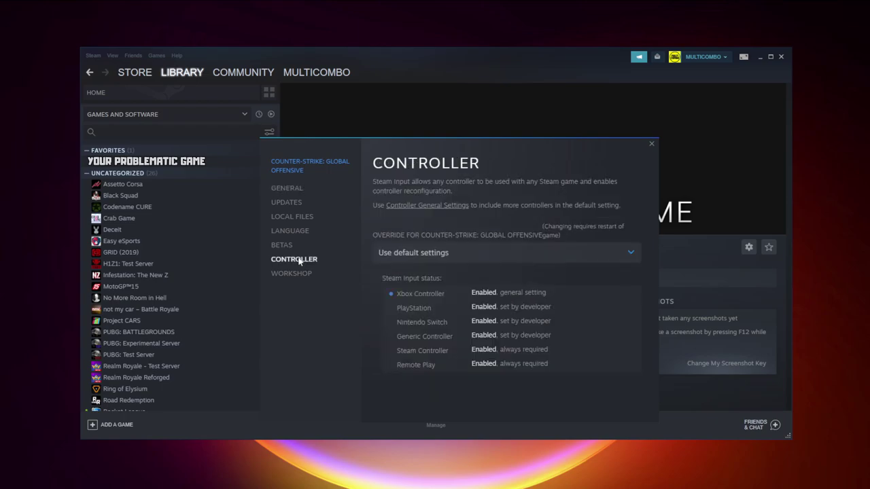
{"action": "left_click", "coordinate": [445, 257]}
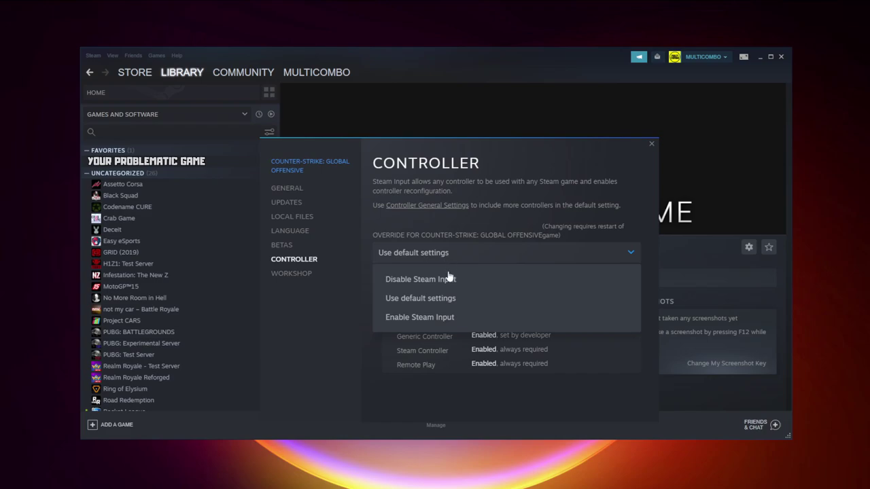
{"action": "left_click", "coordinate": [440, 279]}
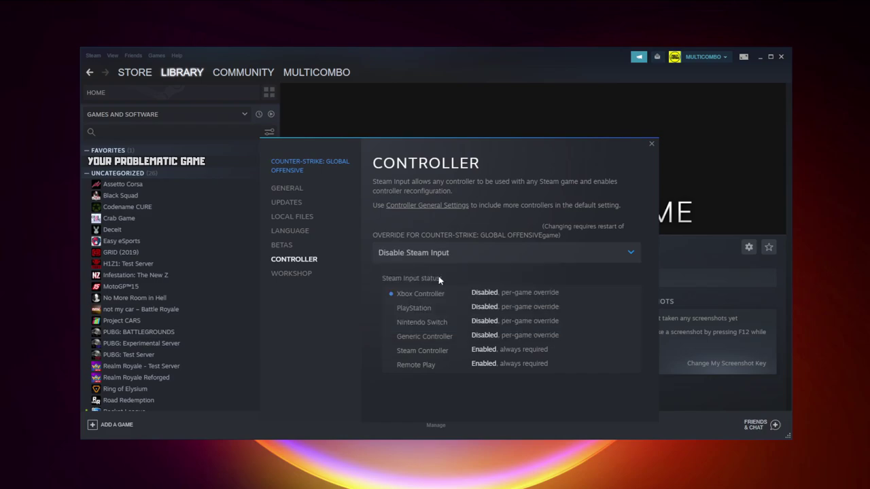
{"action": "left_click", "coordinate": [651, 145]}
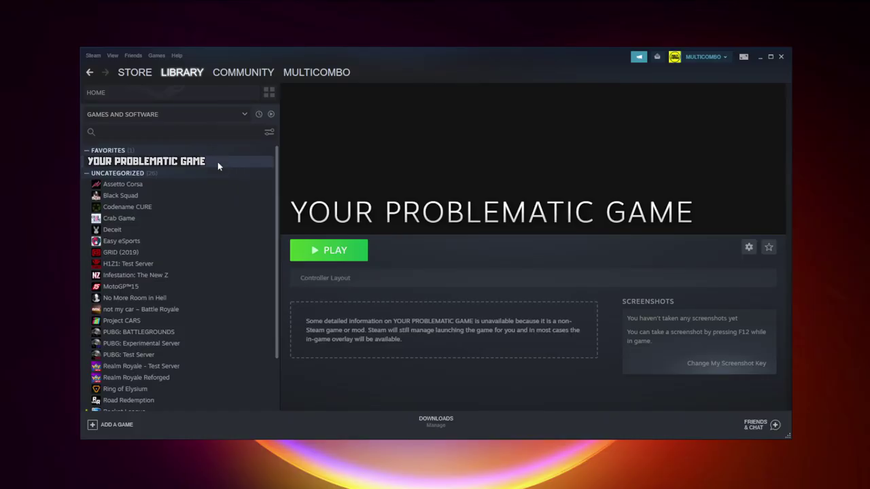
Change the game's controller override in Properties to Enable Steam Input.
{"action": "right_click", "coordinate": [218, 161]}
{"action": "left_click", "coordinate": [246, 222]}
{"action": "left_click", "coordinate": [336, 269]}
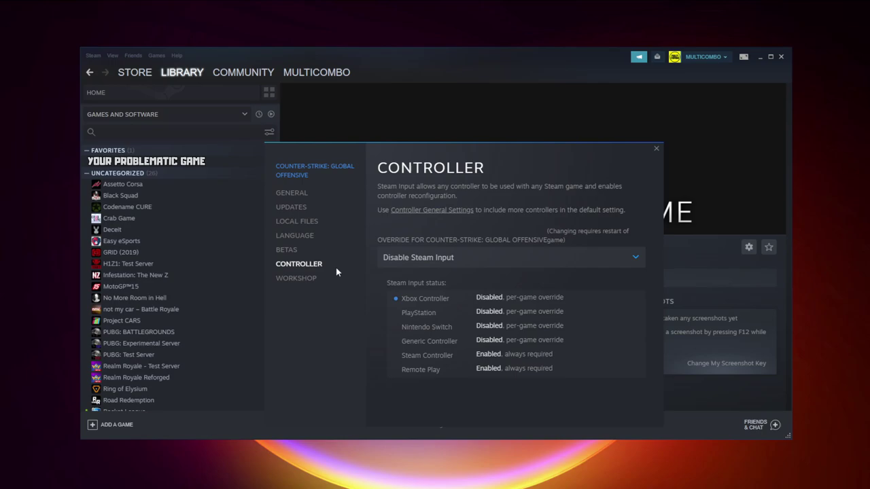
{"action": "left_click", "coordinate": [444, 258]}
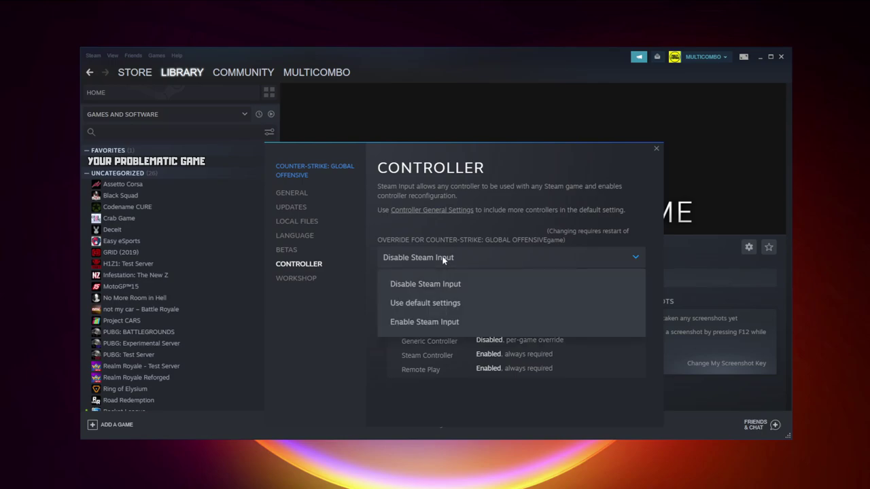
{"action": "left_click", "coordinate": [482, 327]}
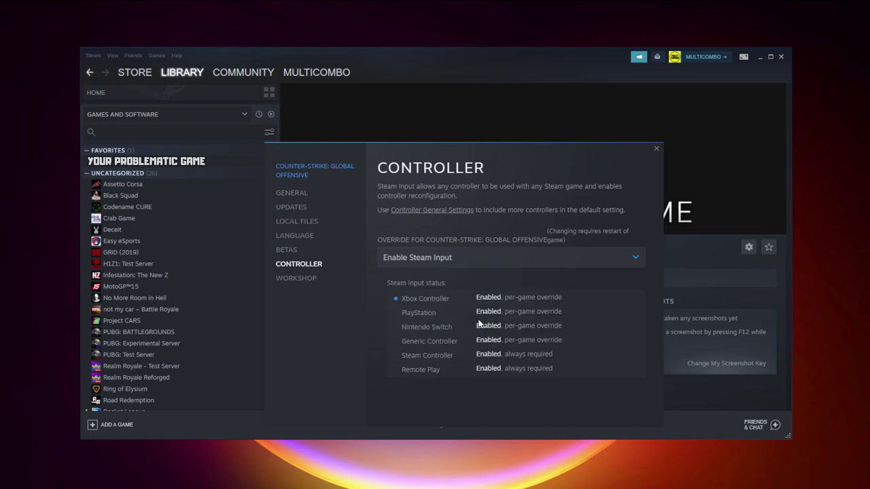